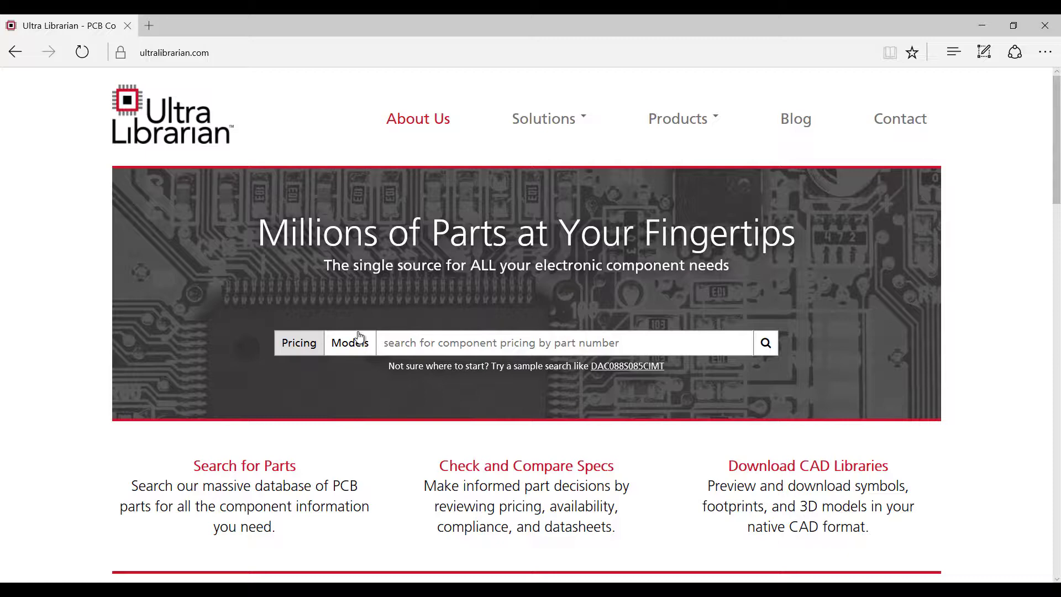
# Search CAD models for part number LMV358M.
pyautogui.click(352, 342)
pyautogui.click(411, 339)
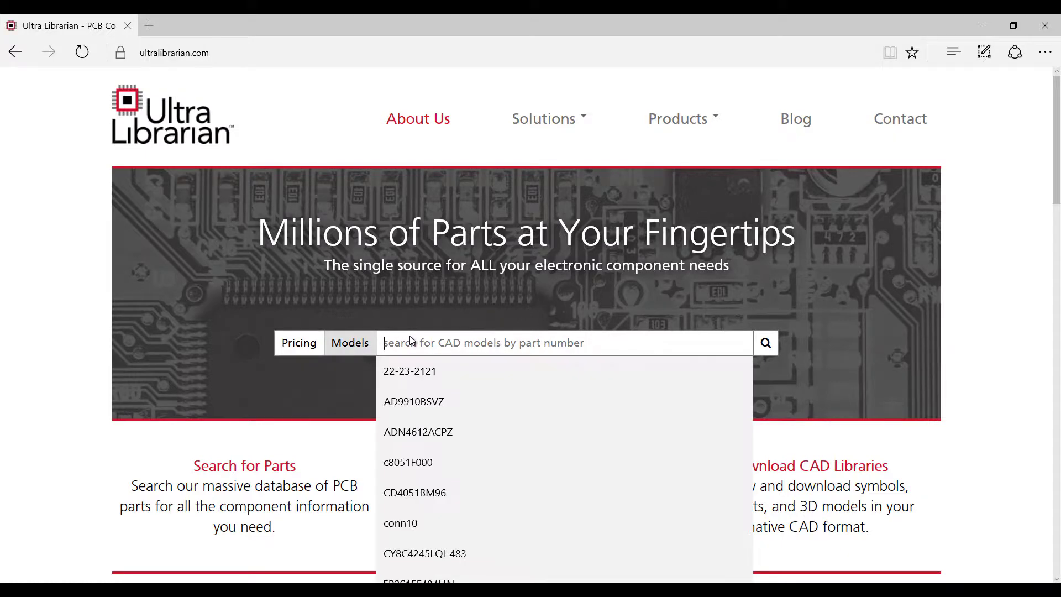
pyautogui.write('LM')
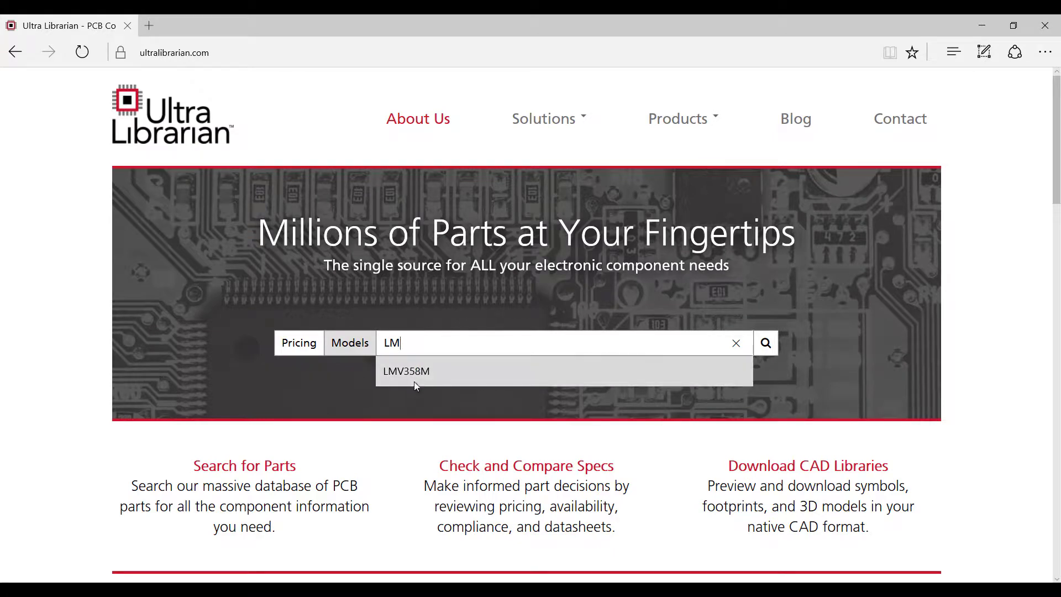
pyautogui.click(414, 379)
pyautogui.click(768, 344)
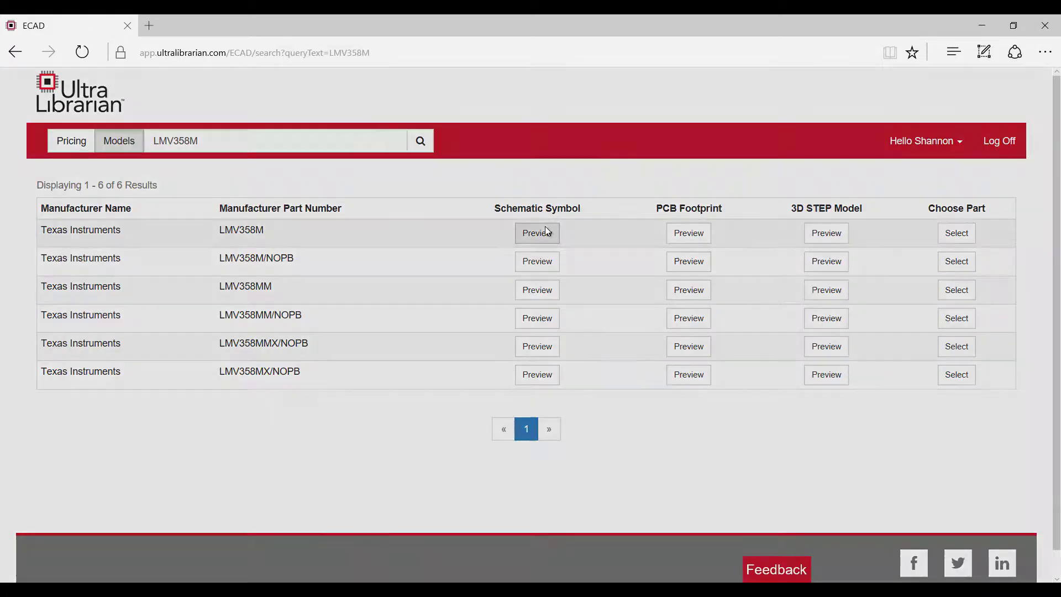
# Preview the LMV358M schematic symbol, PCB footprint and rotatable 3D model.
pyautogui.click(544, 231)
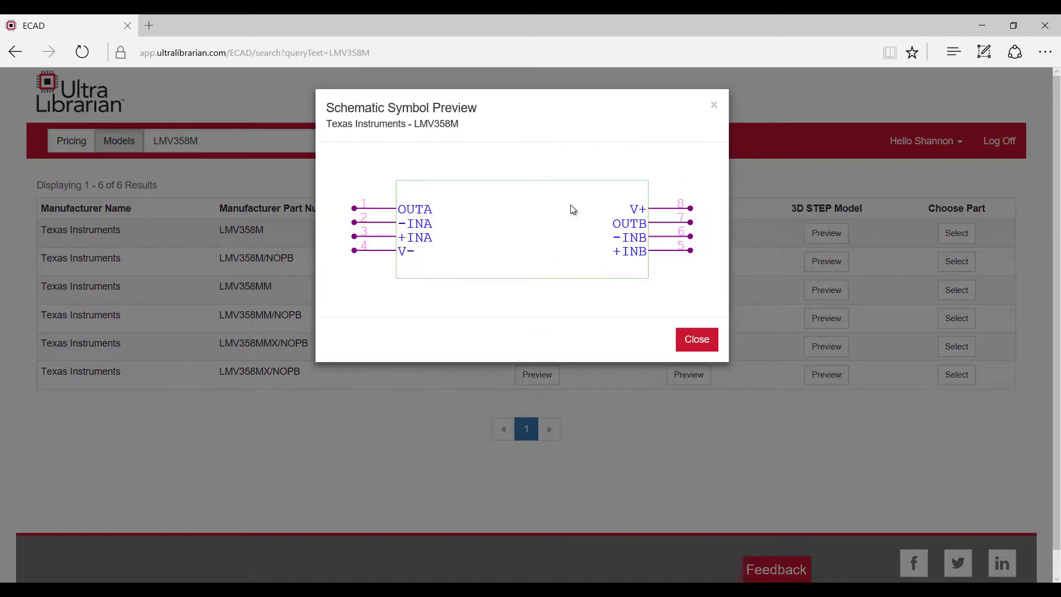
pyautogui.click(714, 106)
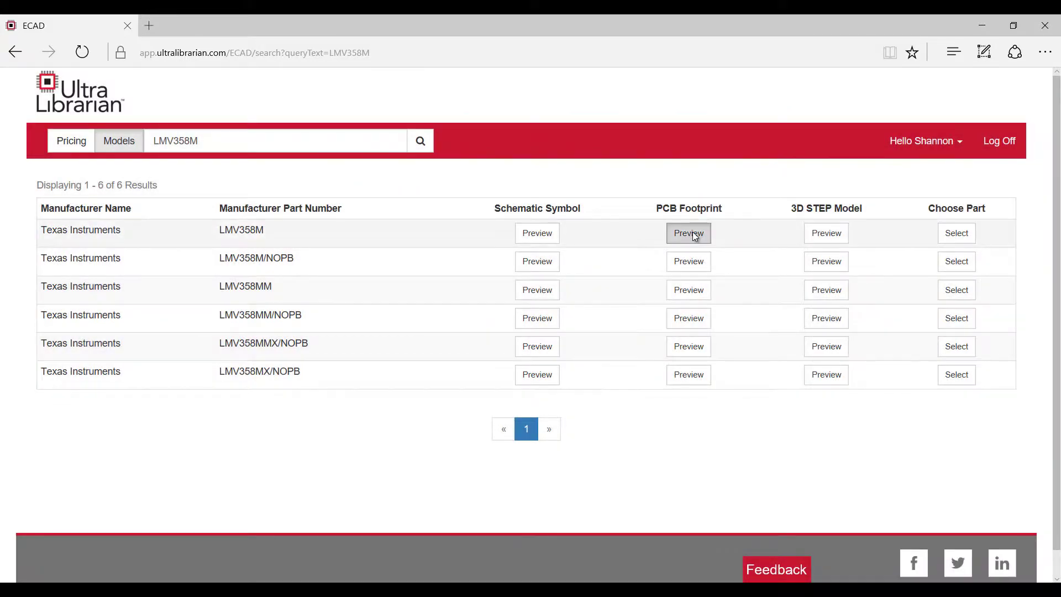
pyautogui.click(692, 231)
pyautogui.click(714, 106)
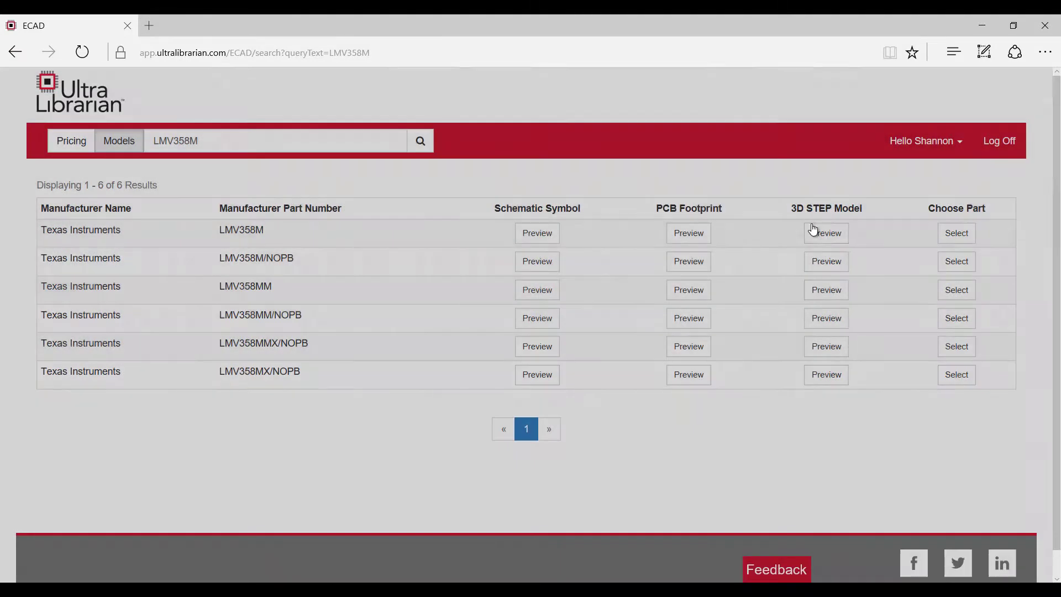
pyautogui.click(816, 230)
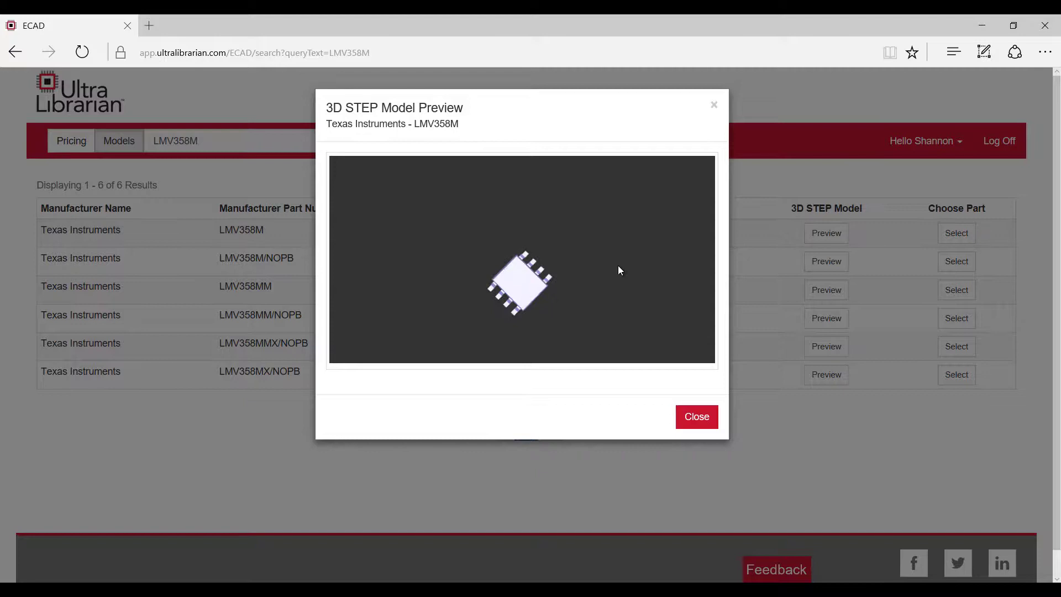
pyautogui.moveTo(617, 266)
pyautogui.mouseDown()
pyautogui.moveTo(593, 225)
pyautogui.moveTo(584, 260)
pyautogui.mouseUp()
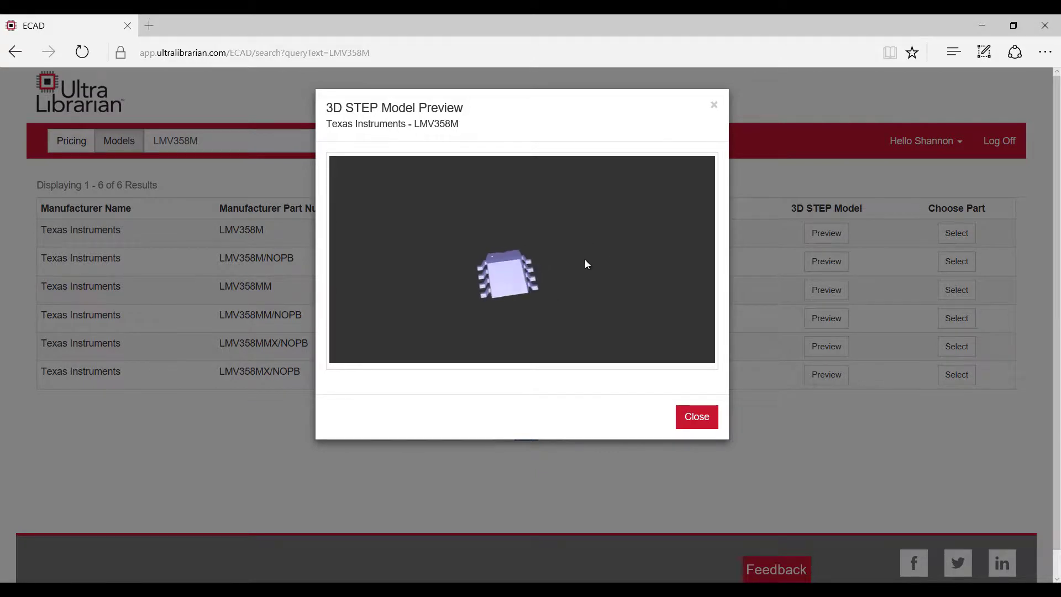
pyautogui.click(714, 106)
pyautogui.click(62, 147)
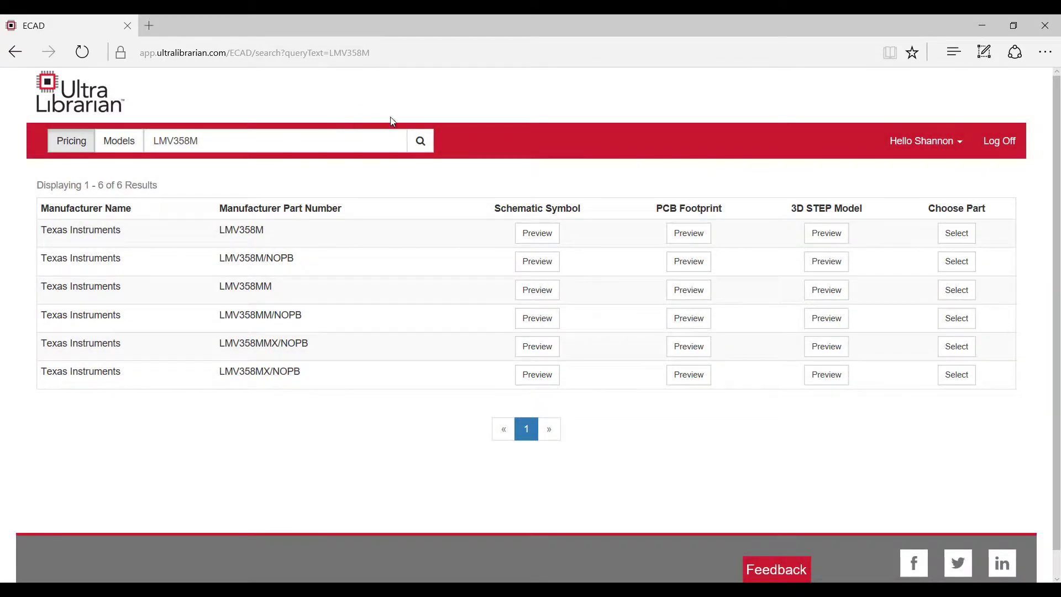
# Run the LMV358M pricing search, rerun it under CAD models, and select the LMV358M part.
pyautogui.click(429, 142)
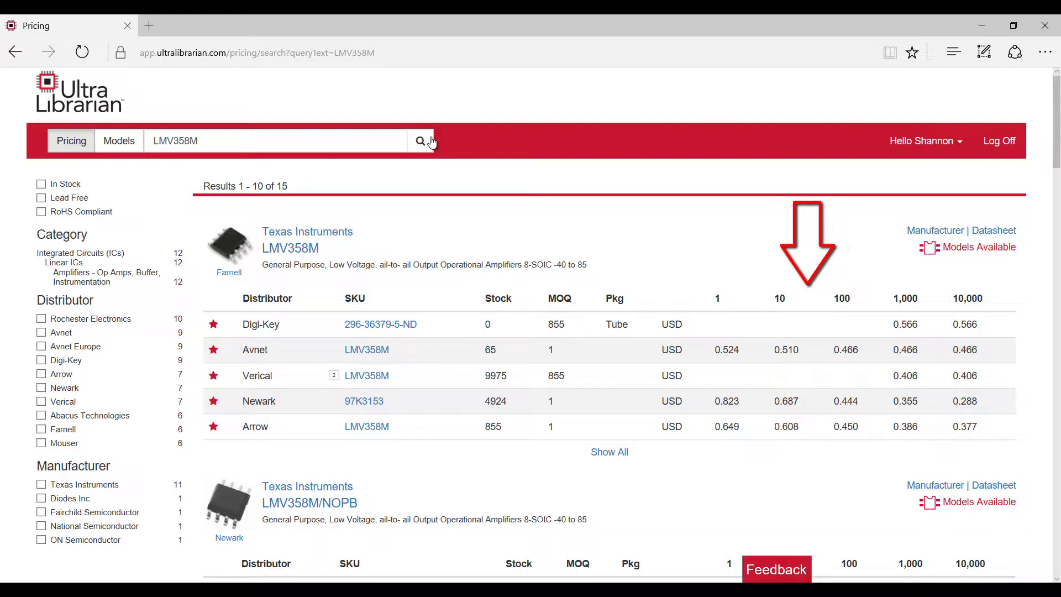
pyautogui.click(113, 143)
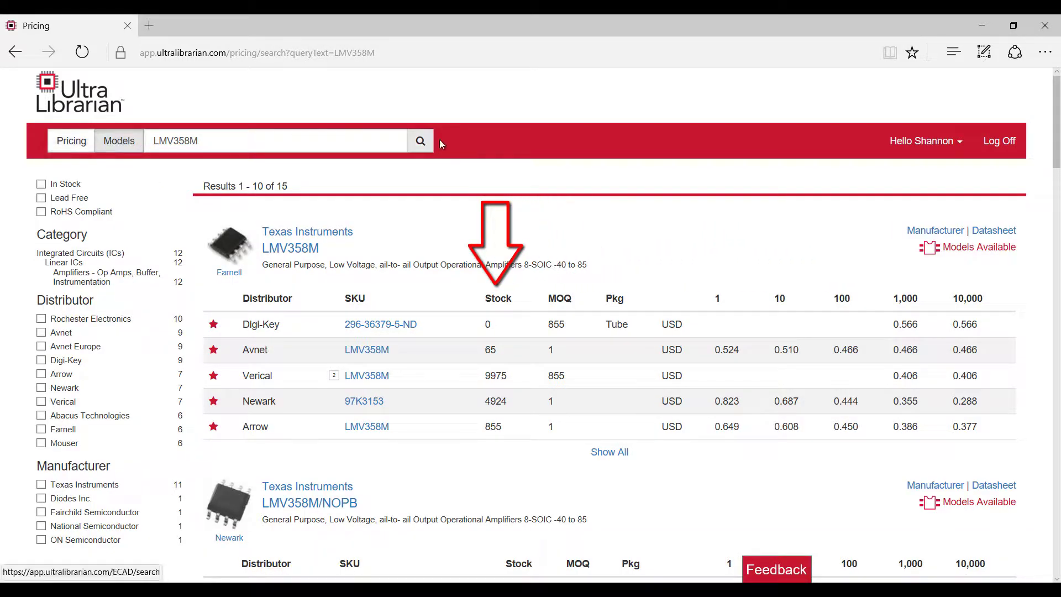
pyautogui.click(420, 141)
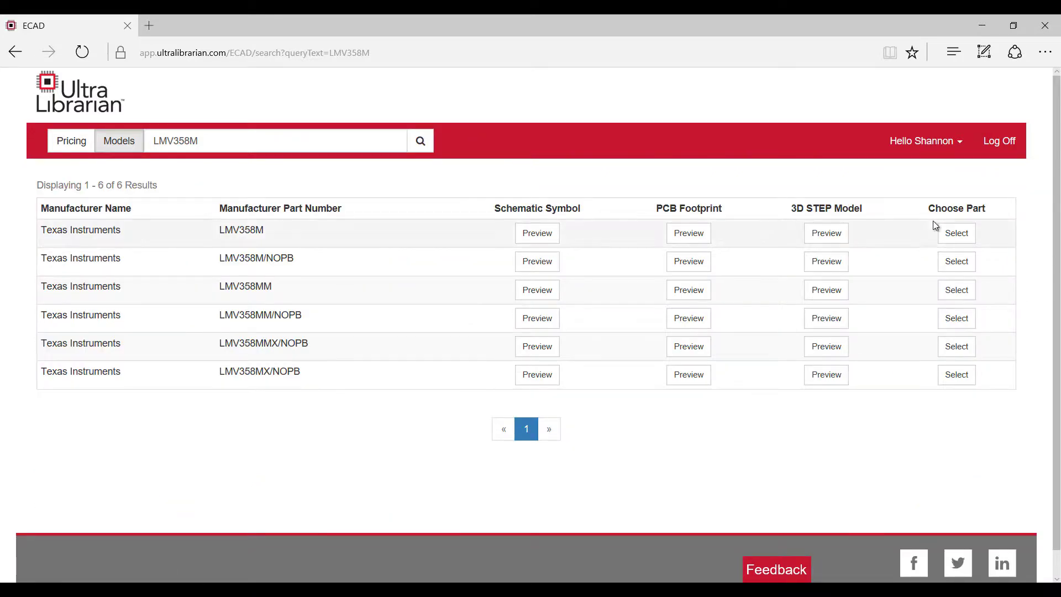
pyautogui.click(953, 235)
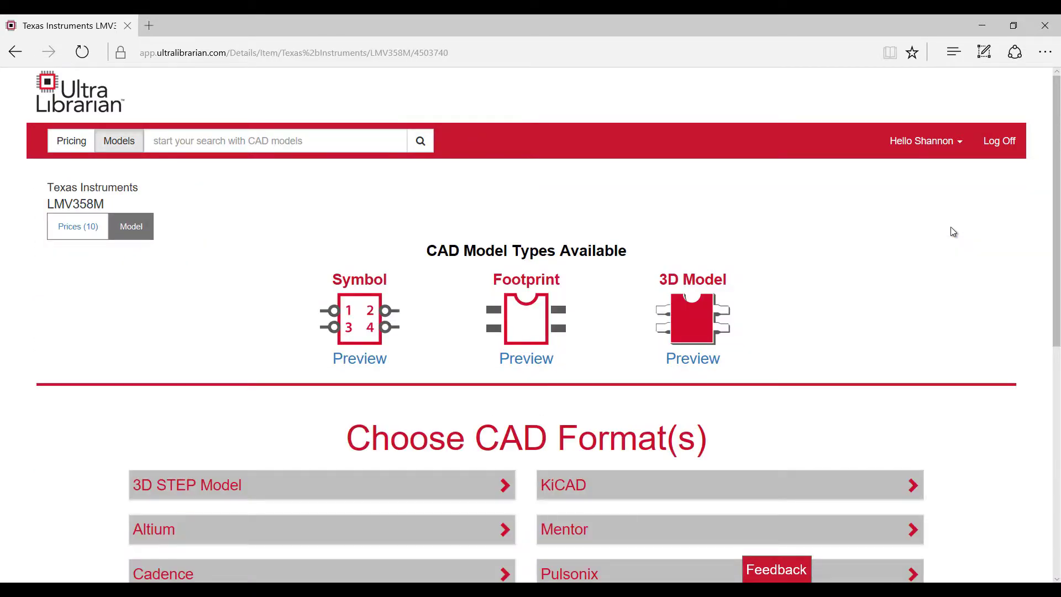
pyautogui.click(942, 152)
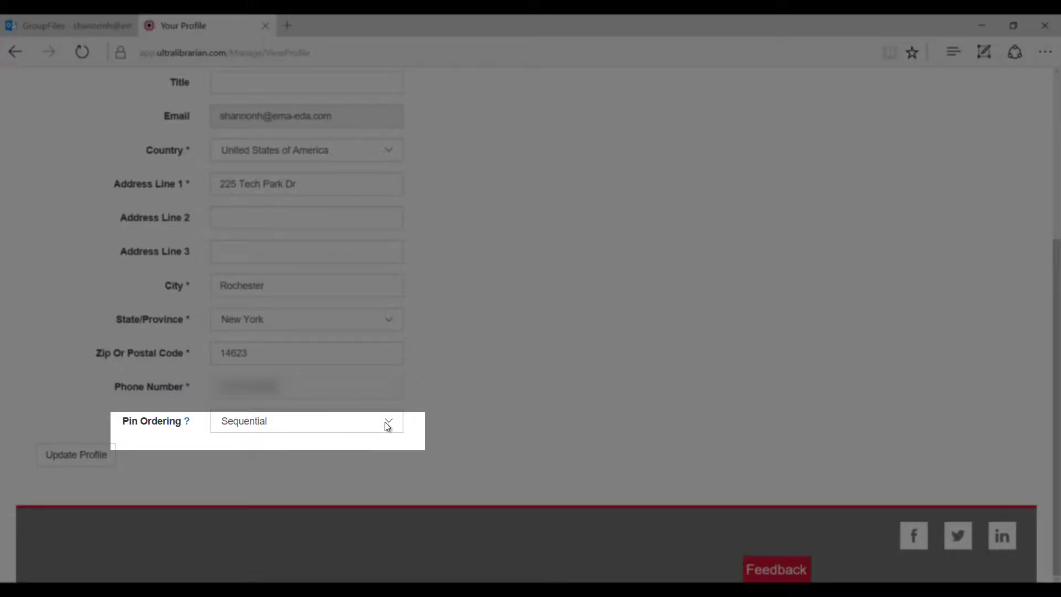
# Set the profile's Pin Ordering to Functional and save the profile.
pyautogui.click(387, 426)
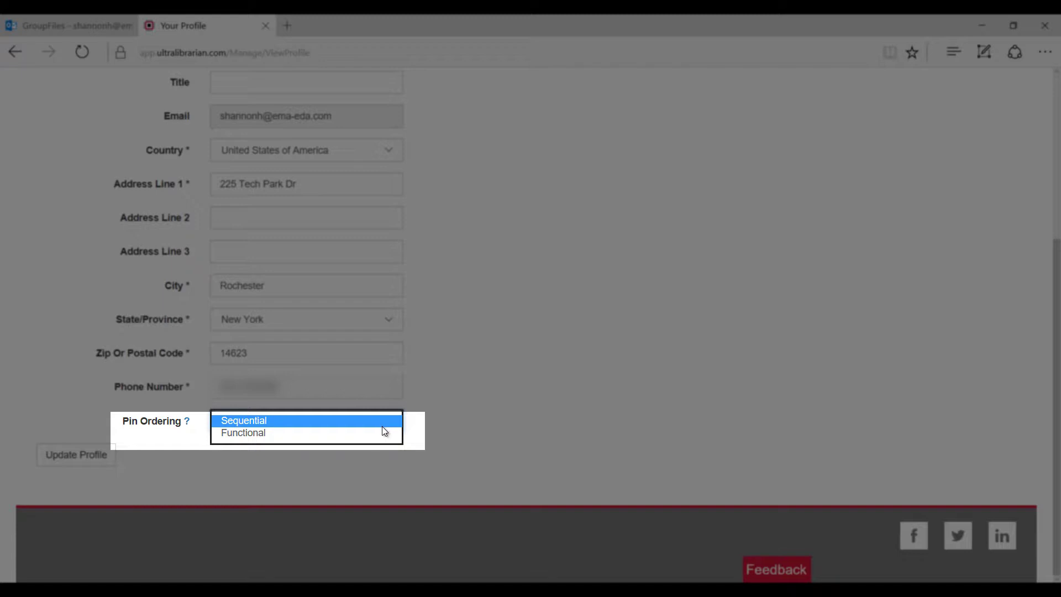
pyautogui.click(379, 431)
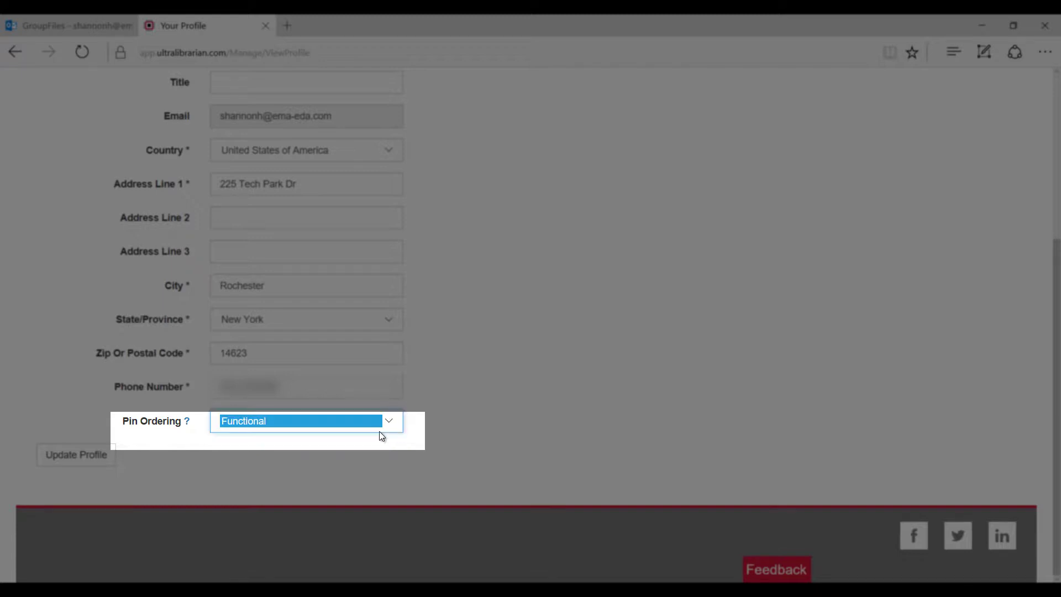
pyautogui.click(76, 455)
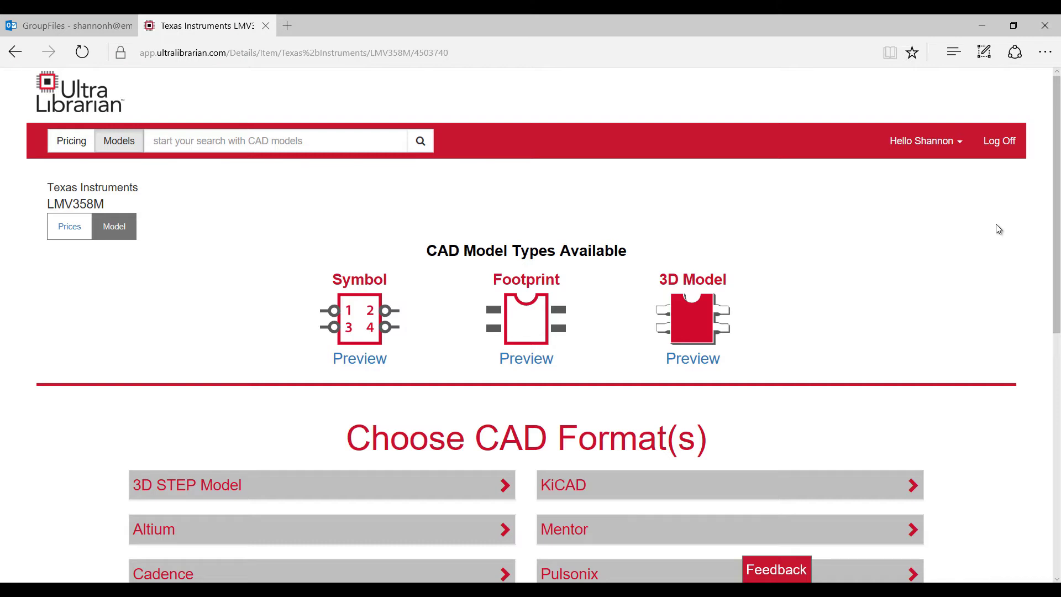
pyautogui.scroll(-2, 531, 332)
# Tick OrCAD Capture v9+ in the Cadence format list.
pyautogui.click(292, 408)
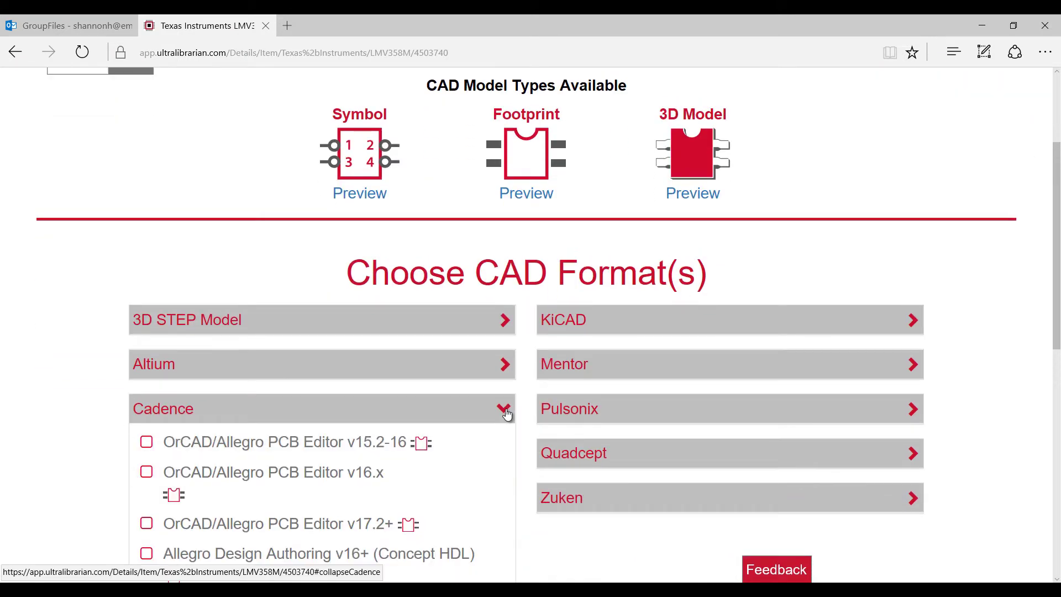
pyautogui.scroll(-1, 293, 511)
pyautogui.scroll(-2, 613, 331)
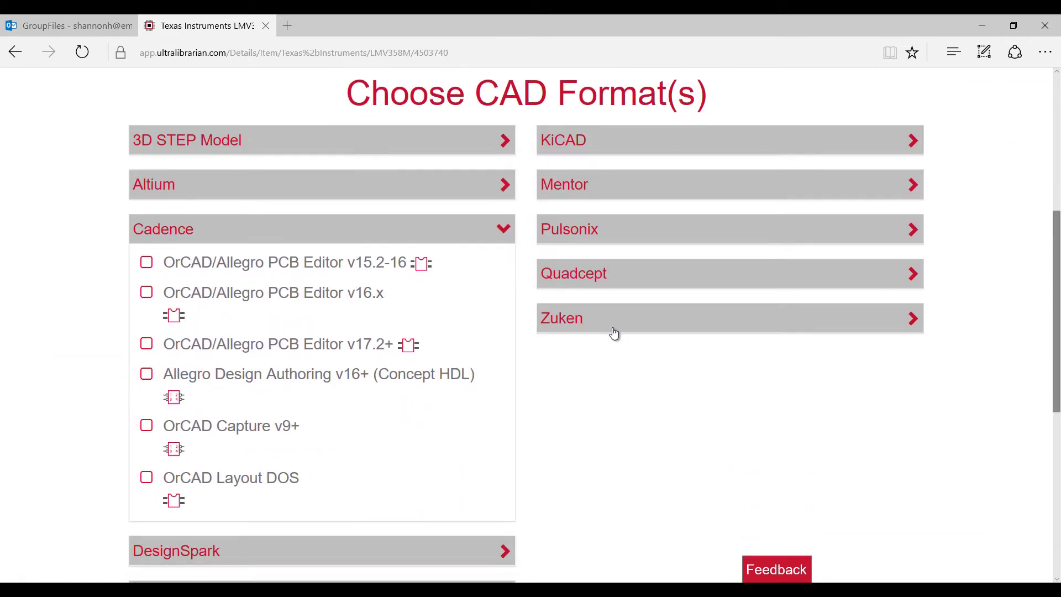
pyautogui.click(147, 426)
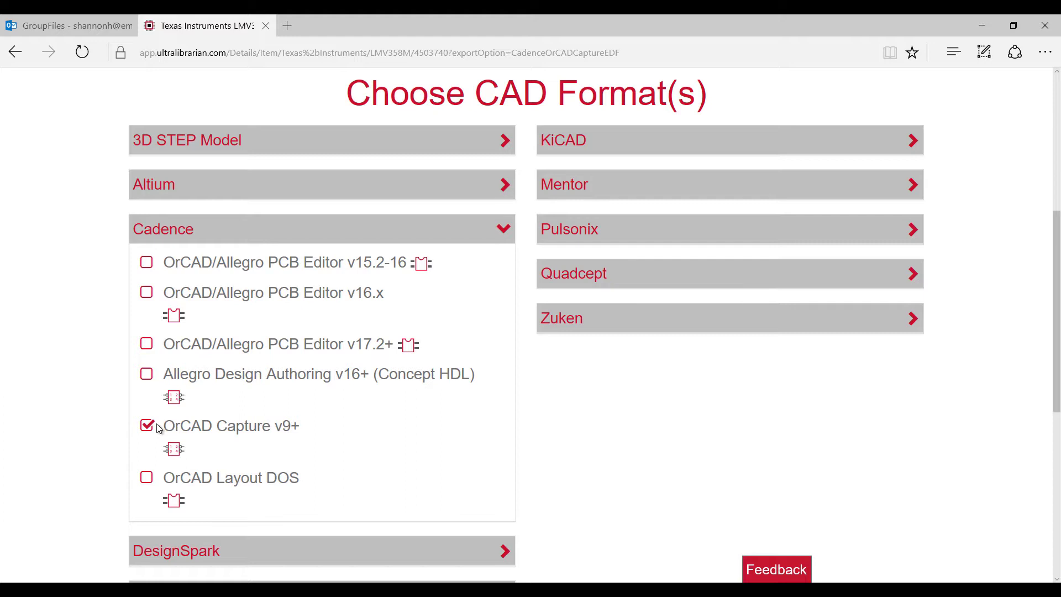
pyautogui.click(505, 229)
# Choose Functional pin ordering for the LMV358M download and accept the license agreement.
pyautogui.click(718, 390)
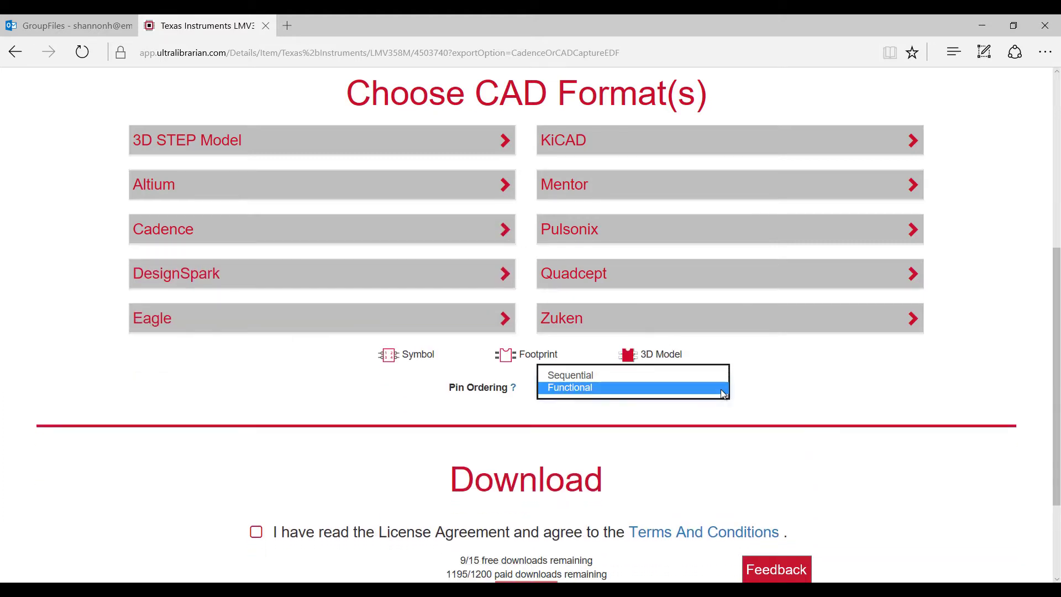
pyautogui.click(846, 374)
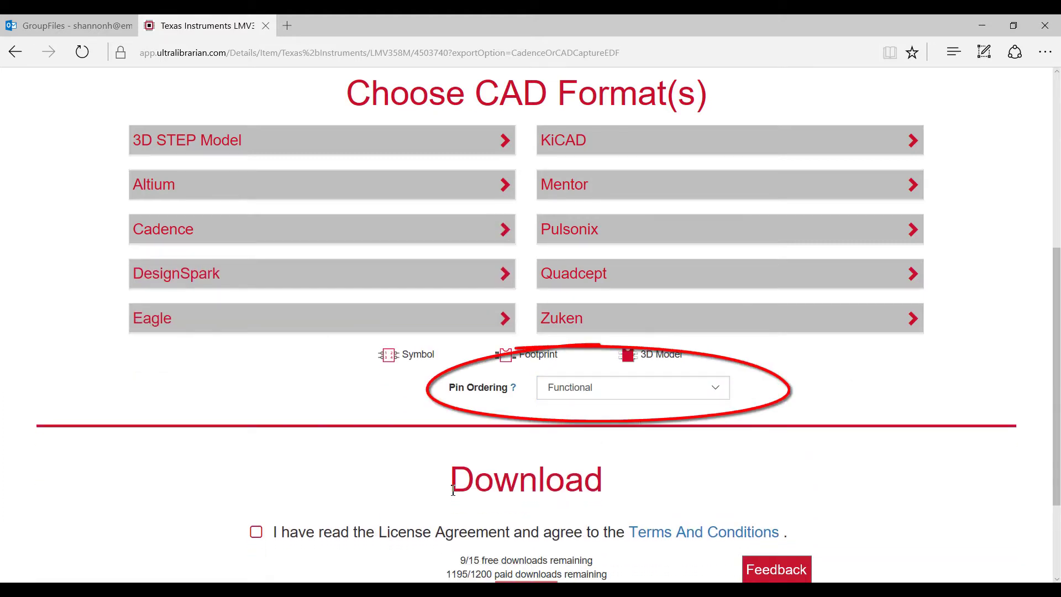
pyautogui.click(256, 531)
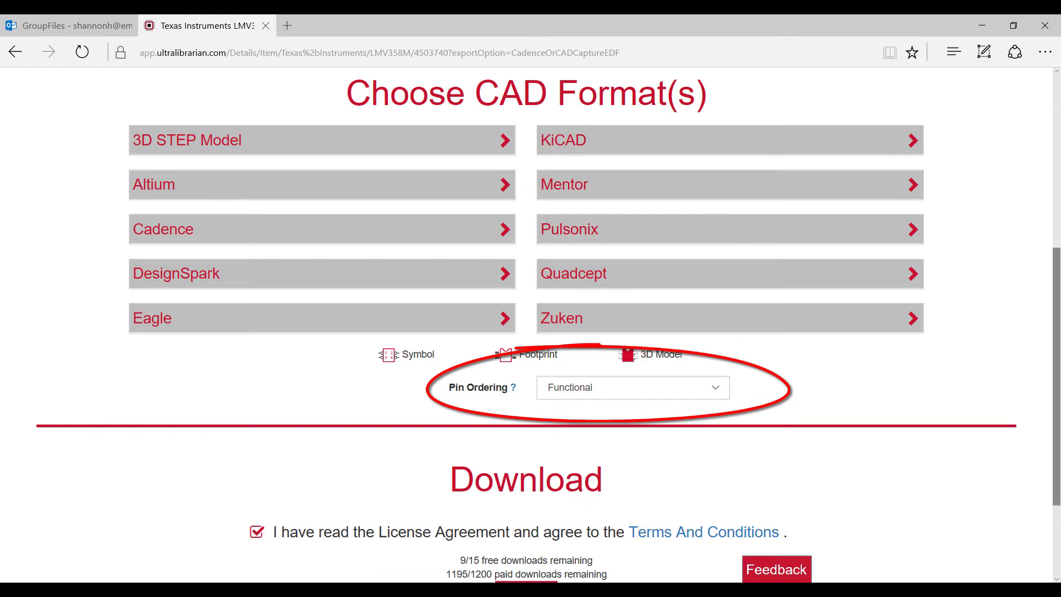
pyautogui.moveTo(1057, 309)
pyautogui.mouseDown()
pyautogui.moveTo(1049, 362)
pyautogui.moveTo(1059, 383)
pyautogui.mouseUp()
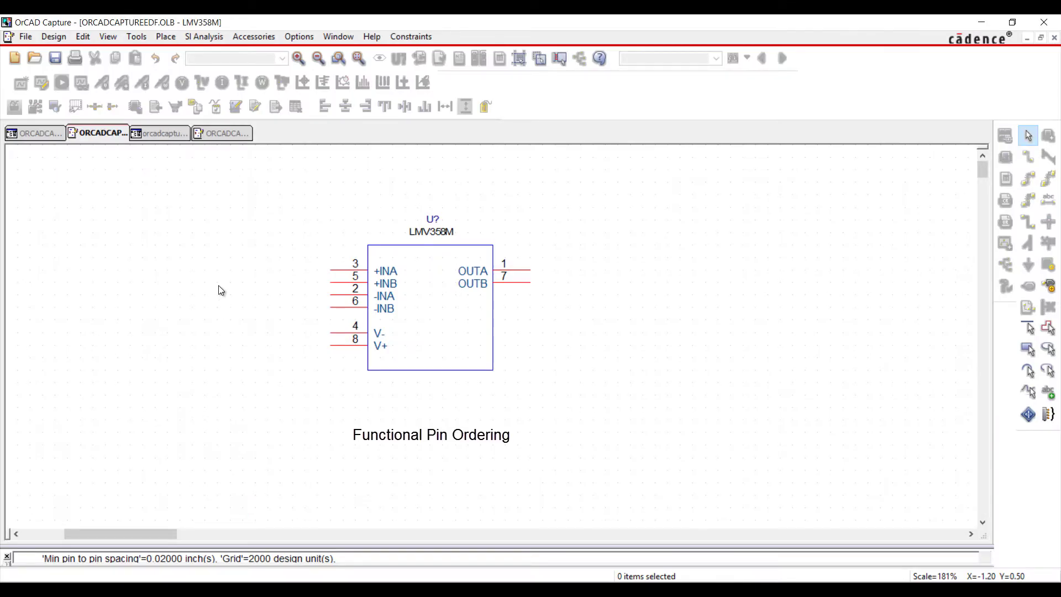
# Show the Sequential Pin Ordering LMV358M symbol tab in OrCAD Capture.
pyautogui.click(222, 134)
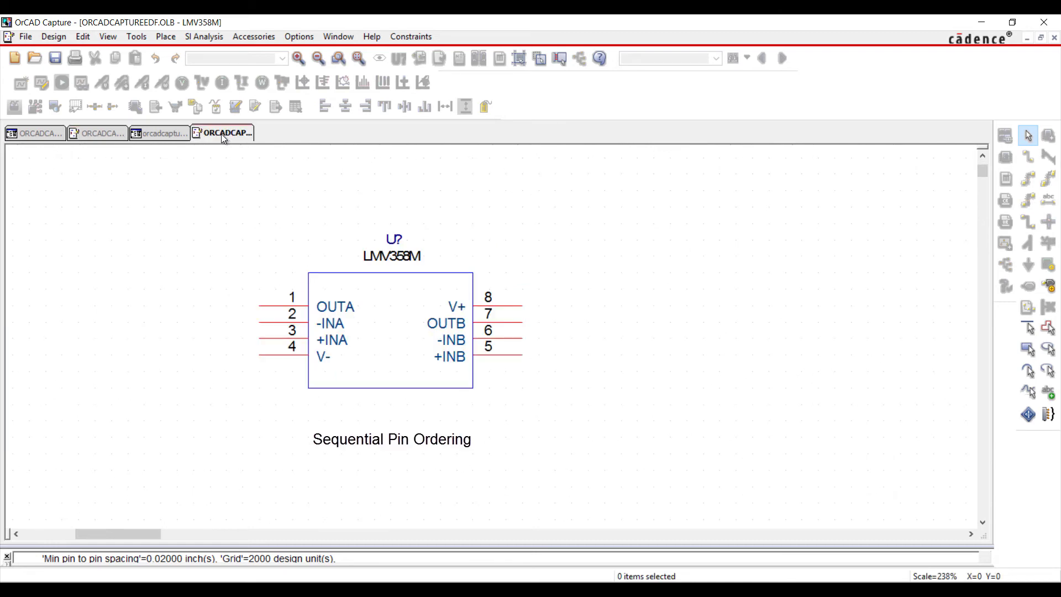